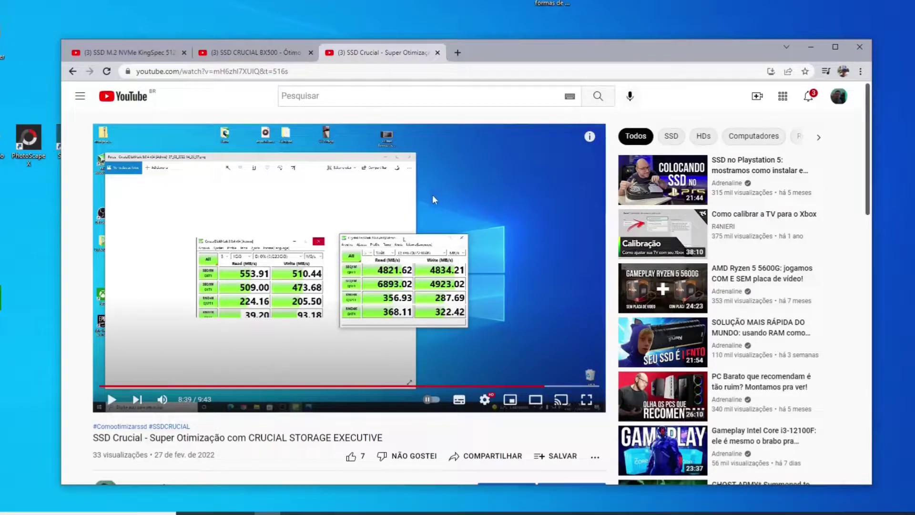
- Look through the open YouTube tabs with the KingSpec NVMe and Crucial SSD videos
click(136, 55)
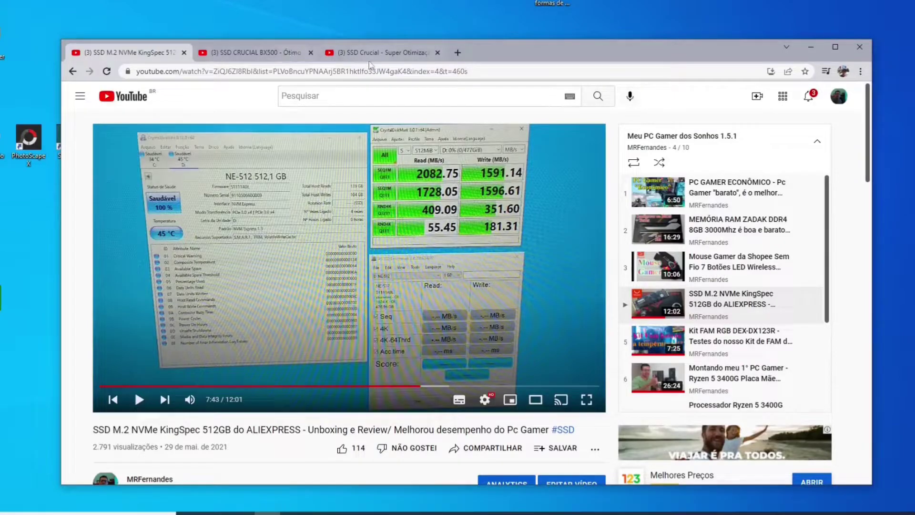
click(373, 56)
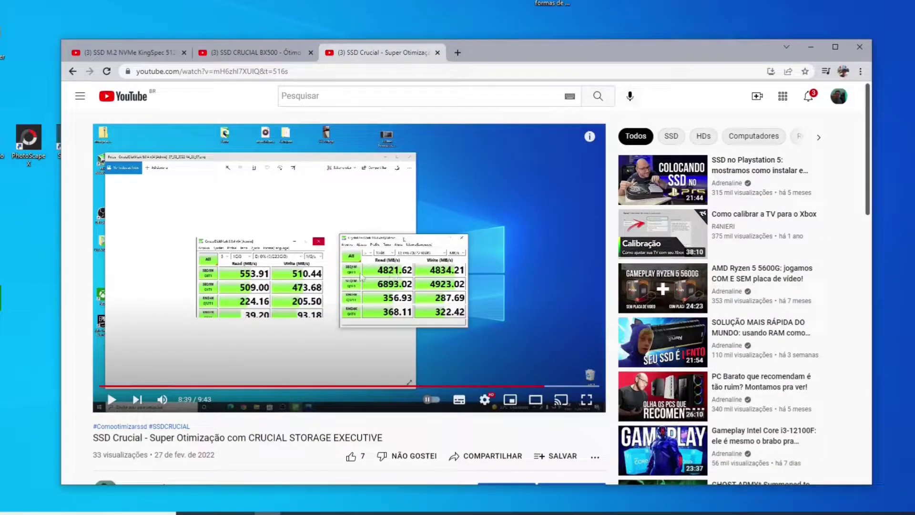
click(252, 54)
- Open the SSD CRUCIAL (D:) drive in File Explorer and minimize the browser window behind it
key(super+e)
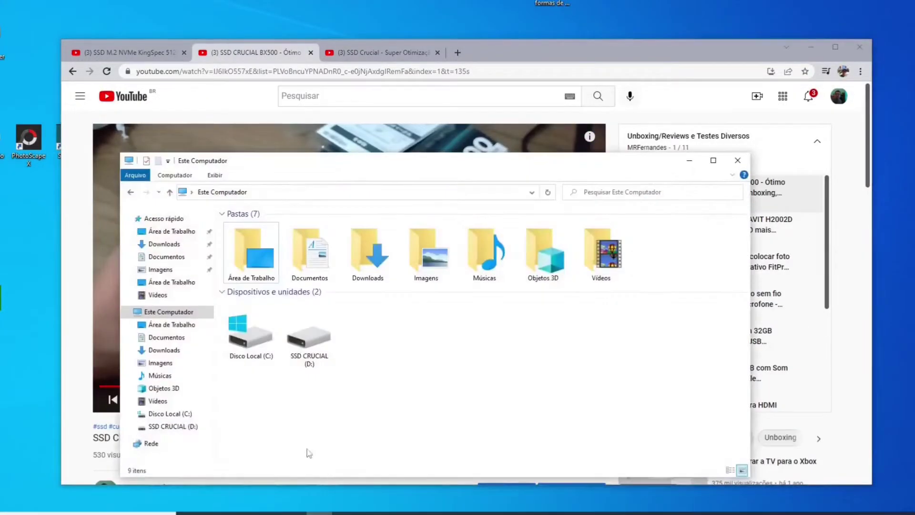
click(314, 332)
double_click(314, 332)
click(169, 311)
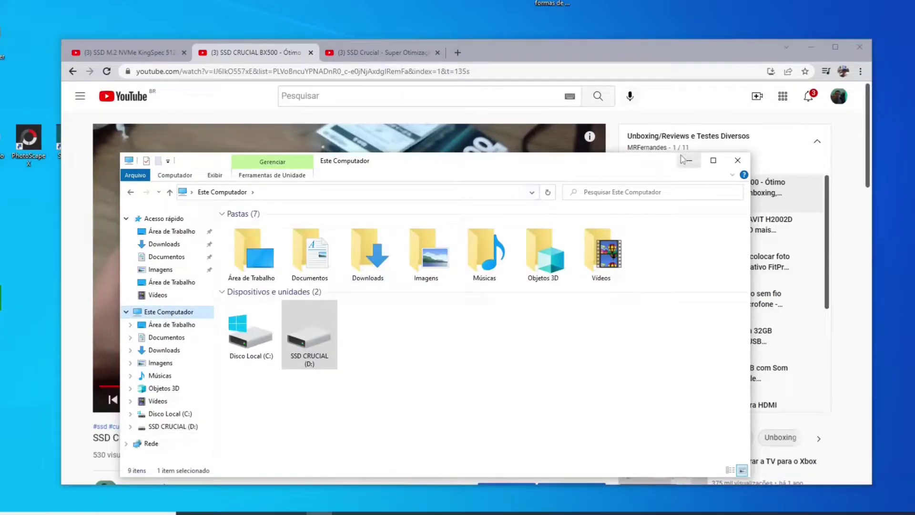
click(811, 46)
click(314, 324)
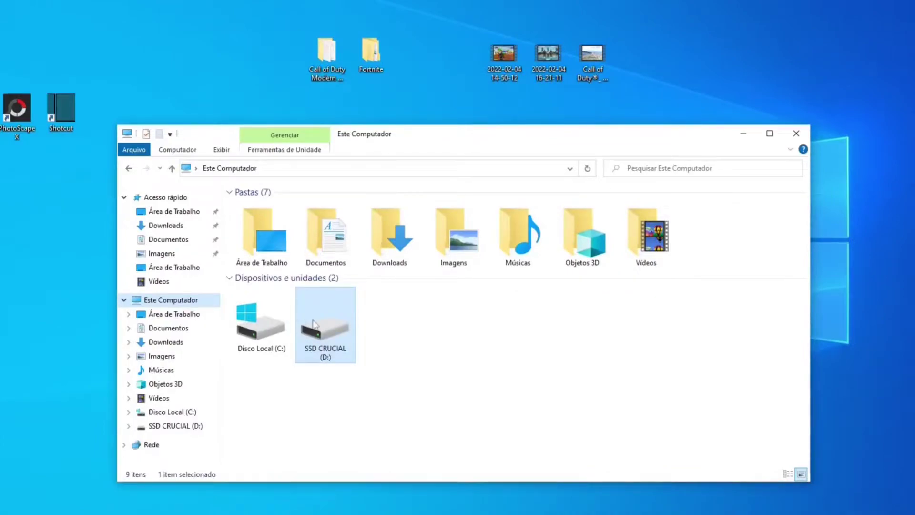
double_click(331, 314)
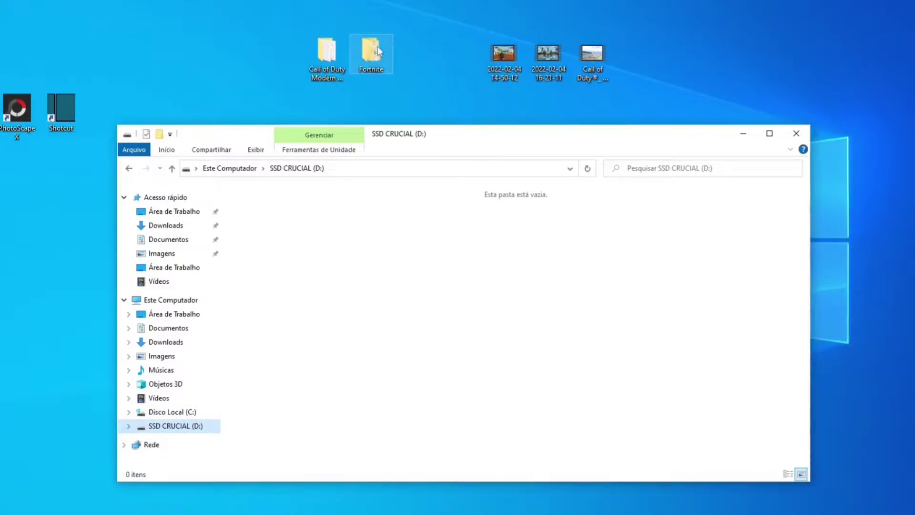
- Copy the Fortnite folder from the desktop to the SSD CRUCIAL (D:) drive
drag(376, 53, 382, 243)
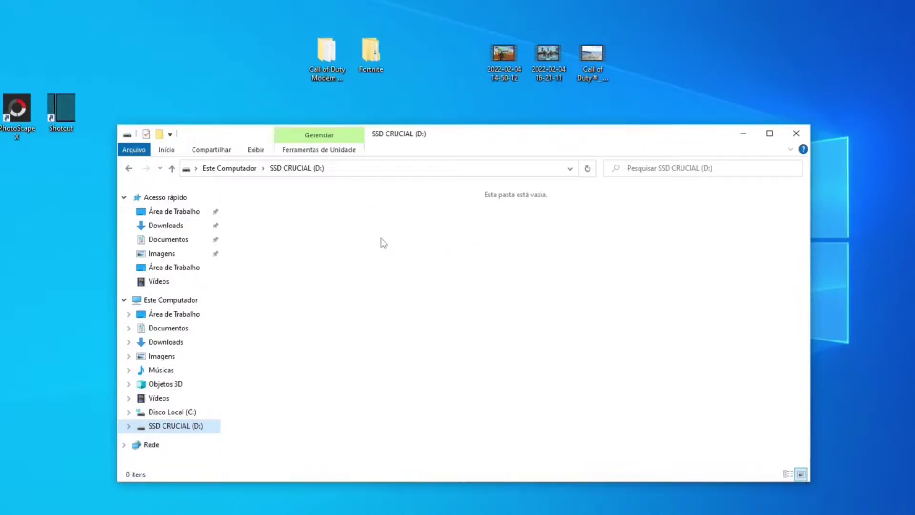
drag(486, 67, 434, 185)
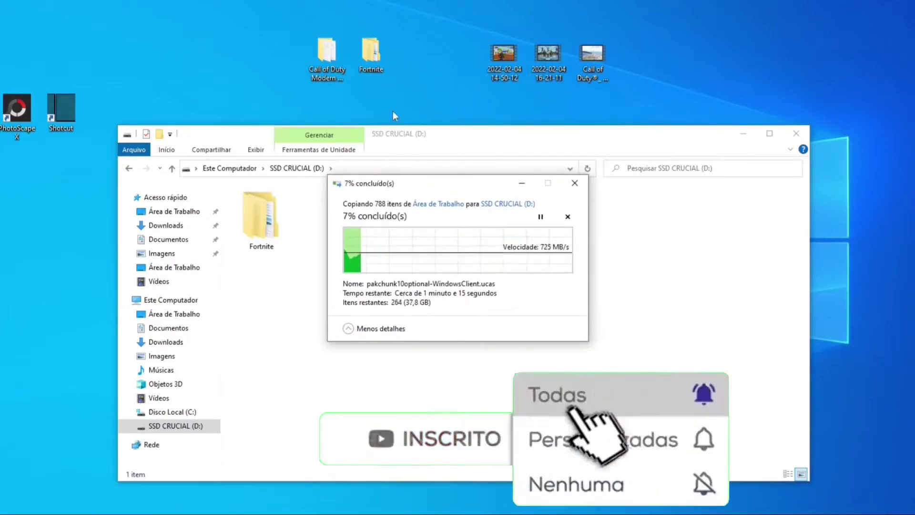
click(373, 58)
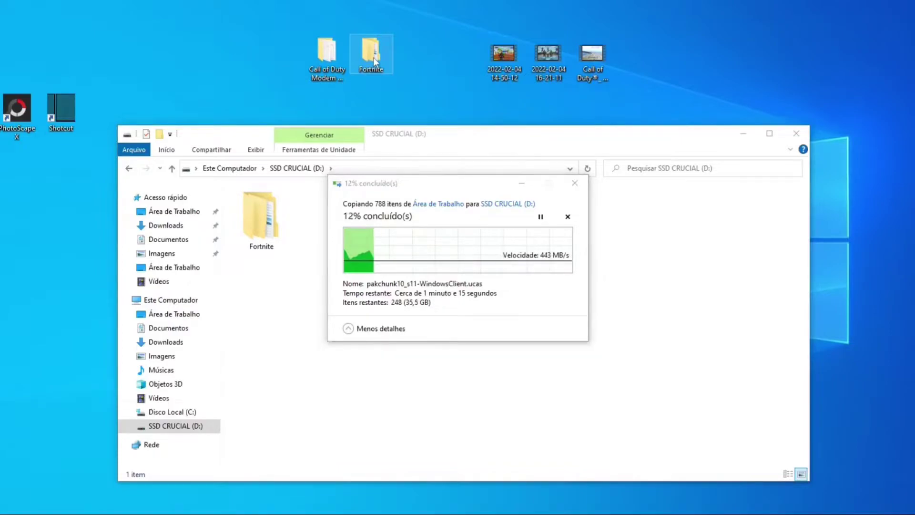
mouse_move(373, 56)
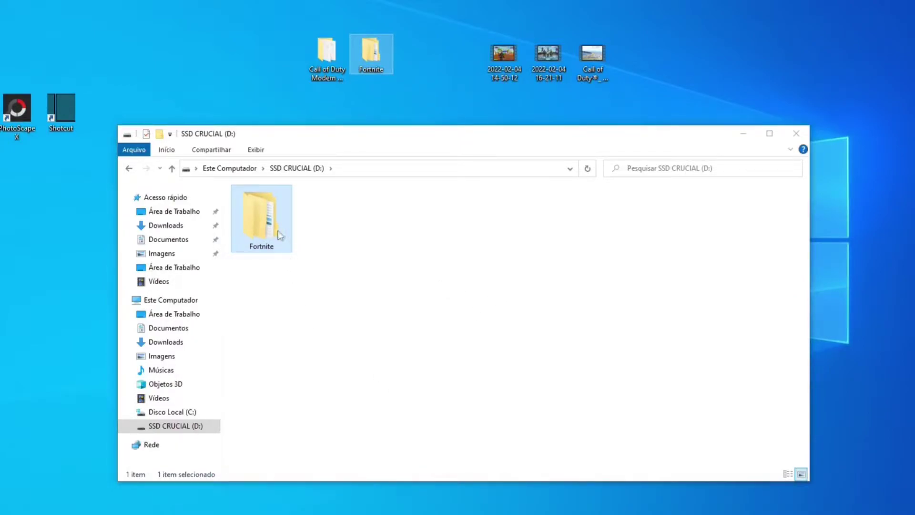
mouse_move(380, 48)
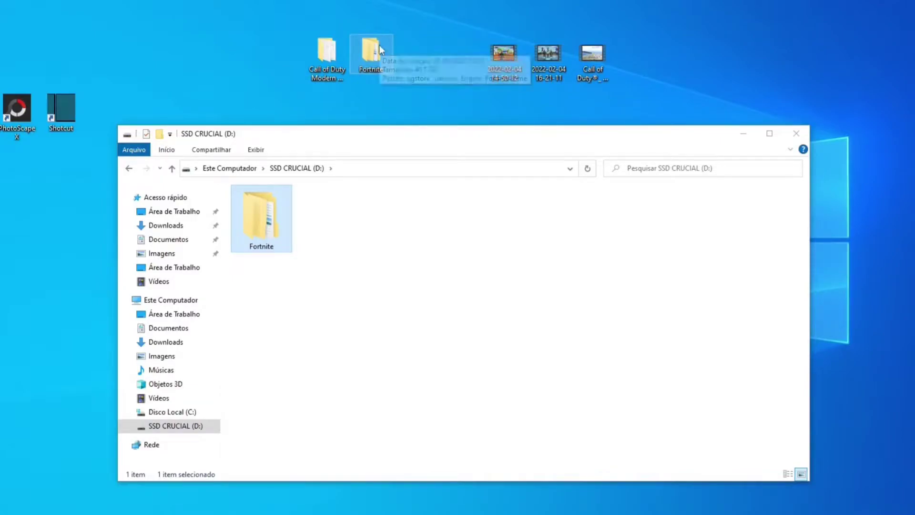
click(258, 225)
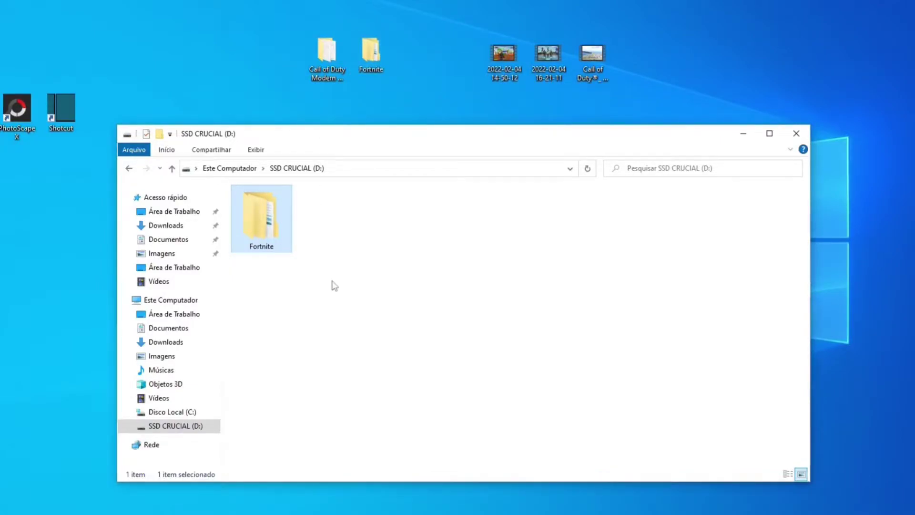
click(289, 266)
mouse_move(274, 242)
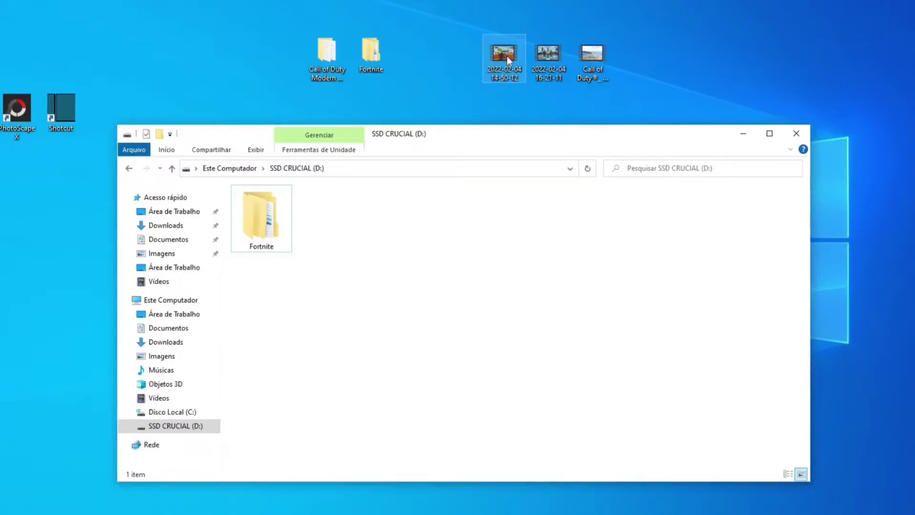
click(493, 59)
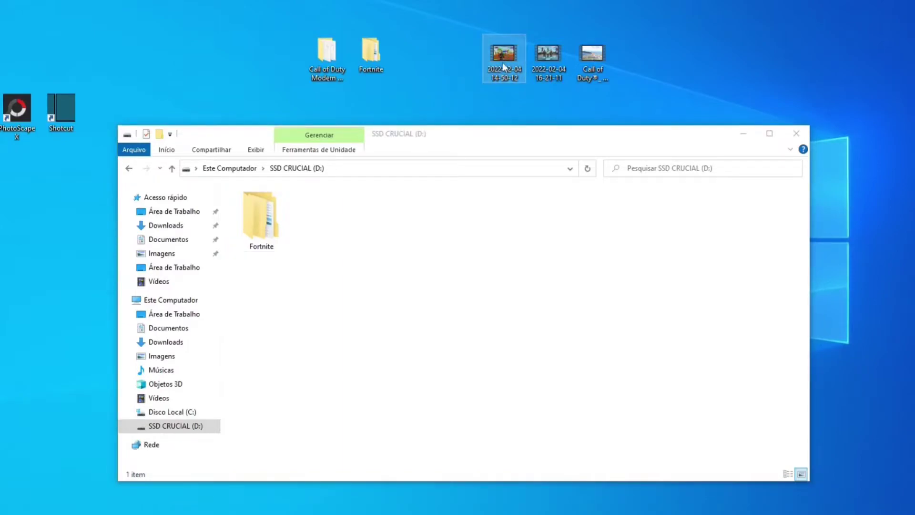
mouse_move(502, 62)
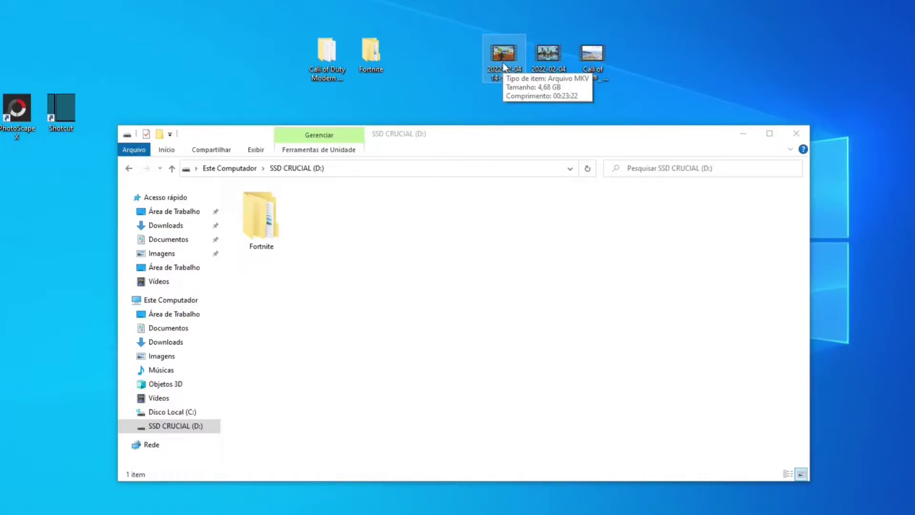
drag(503, 62, 411, 234)
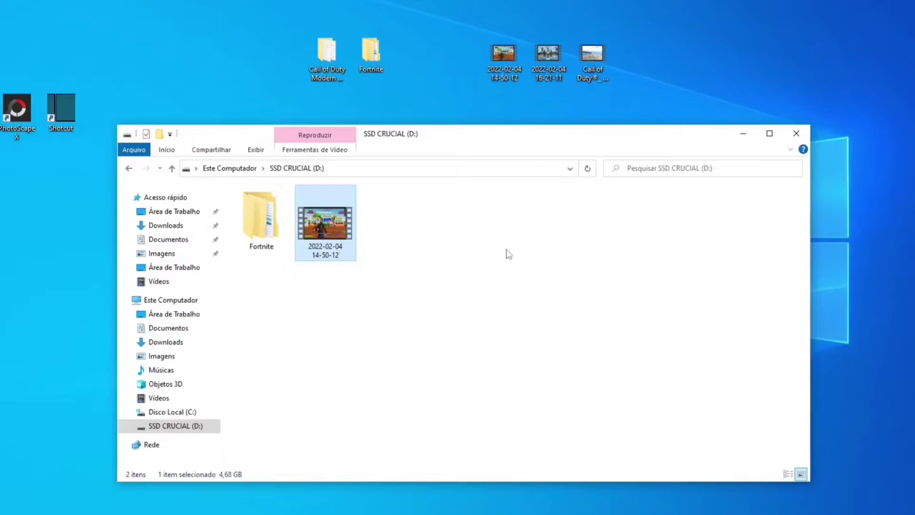
double_click(259, 216)
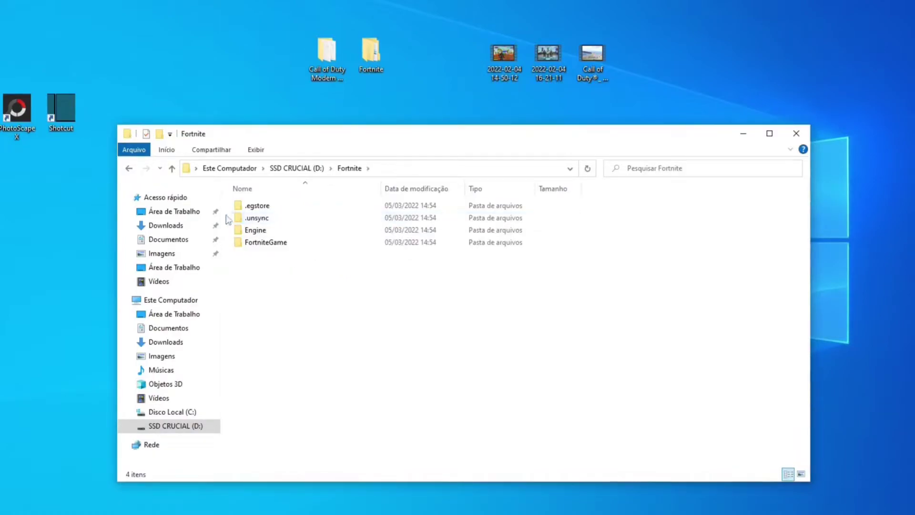
click(129, 169)
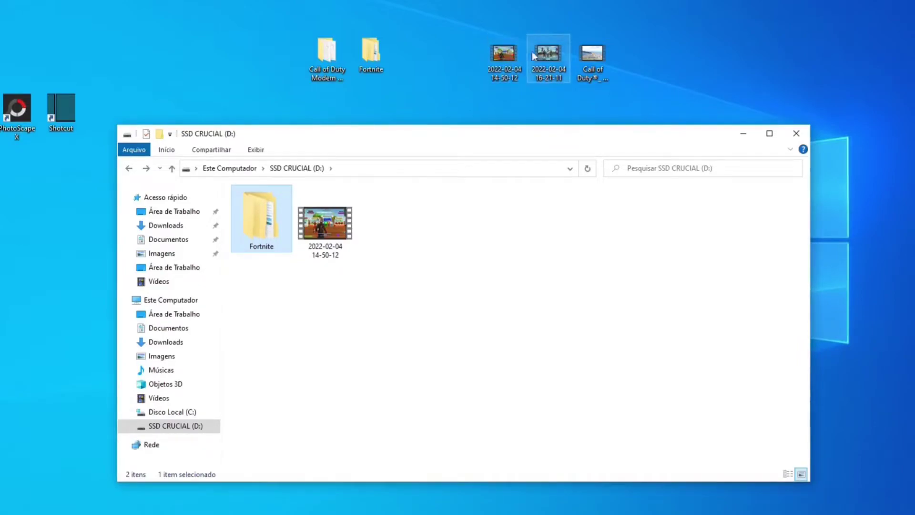
click(559, 57)
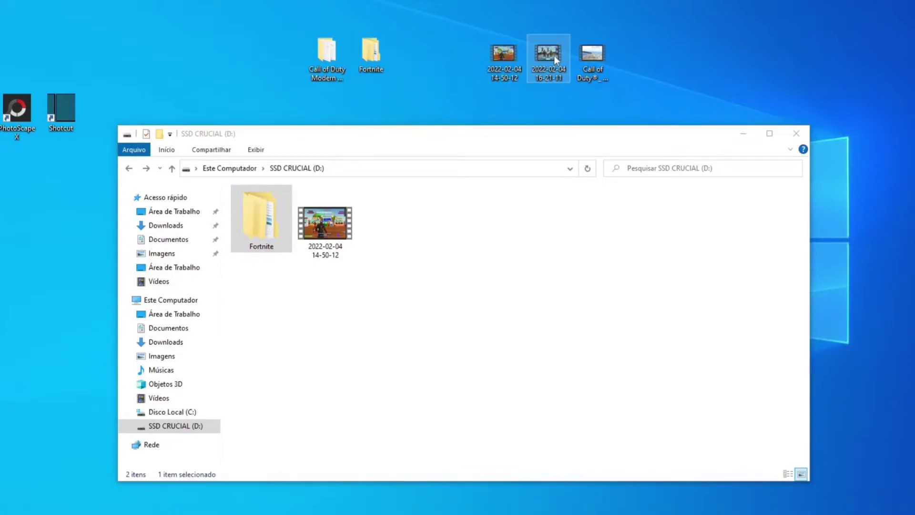
mouse_move(554, 55)
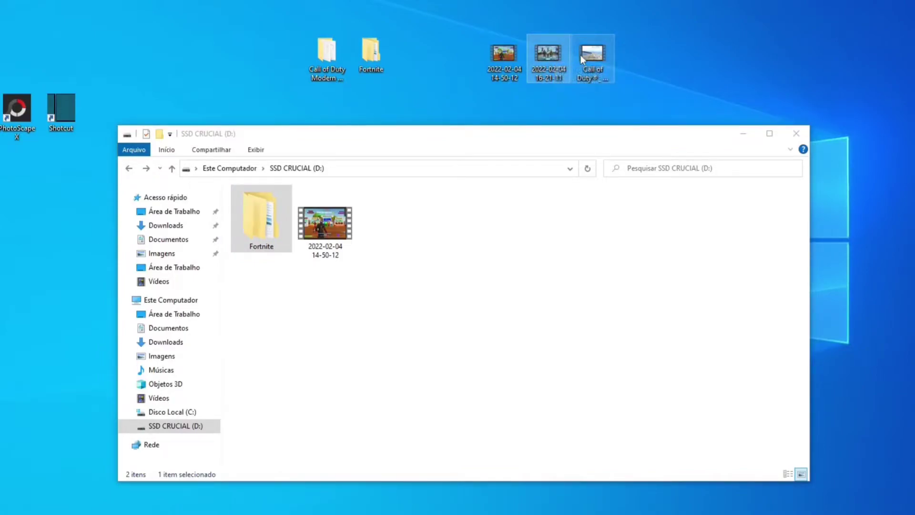
drag(548, 55, 411, 216)
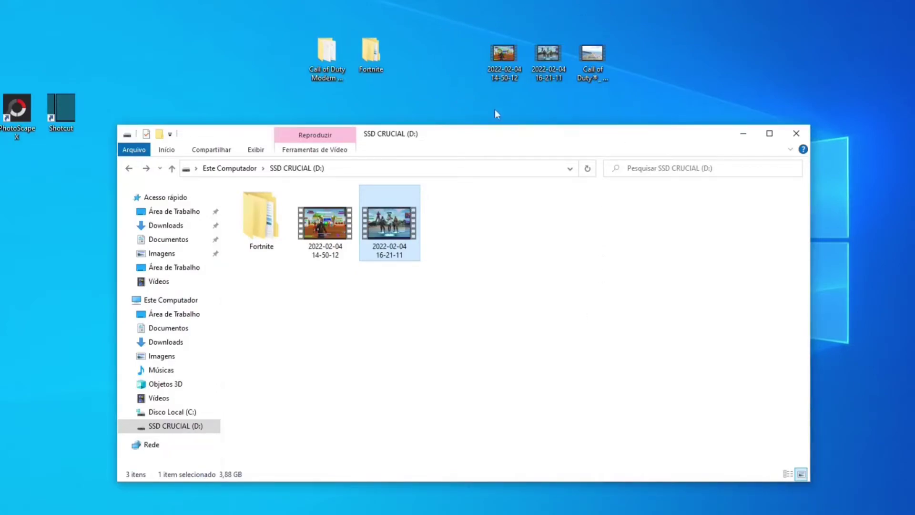
click(447, 256)
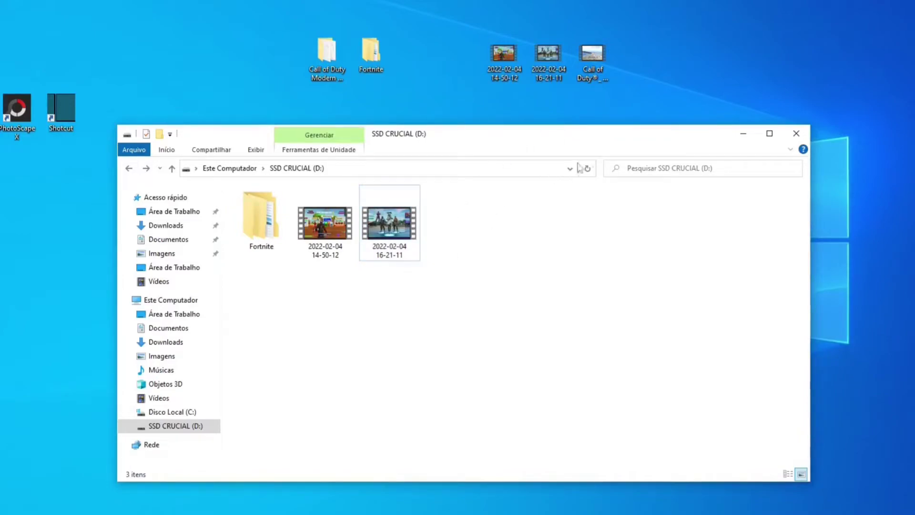
- Delete the three videos from the desktop, and permanently delete its Call of Duty Modern Warfare and Fortnite folders
drag(629, 94, 482, 38)
key(Delete)
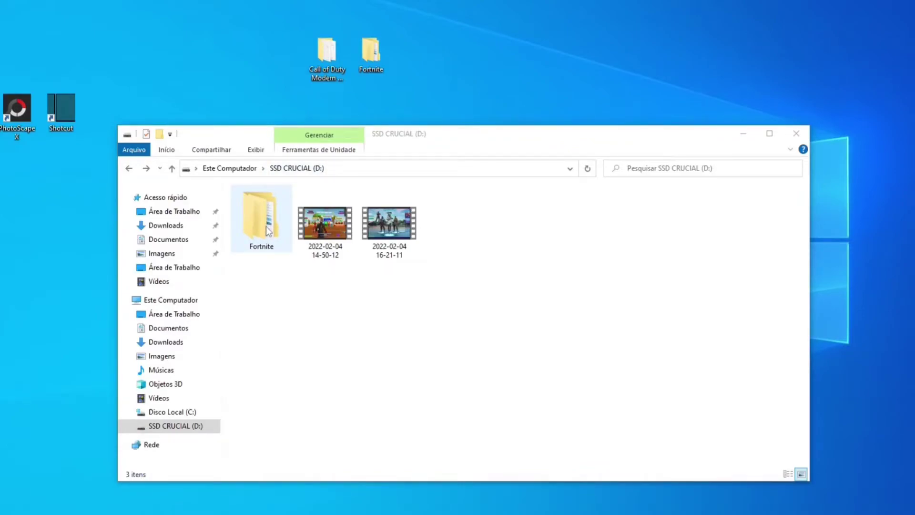
drag(406, 70, 306, 45)
key(Delete)
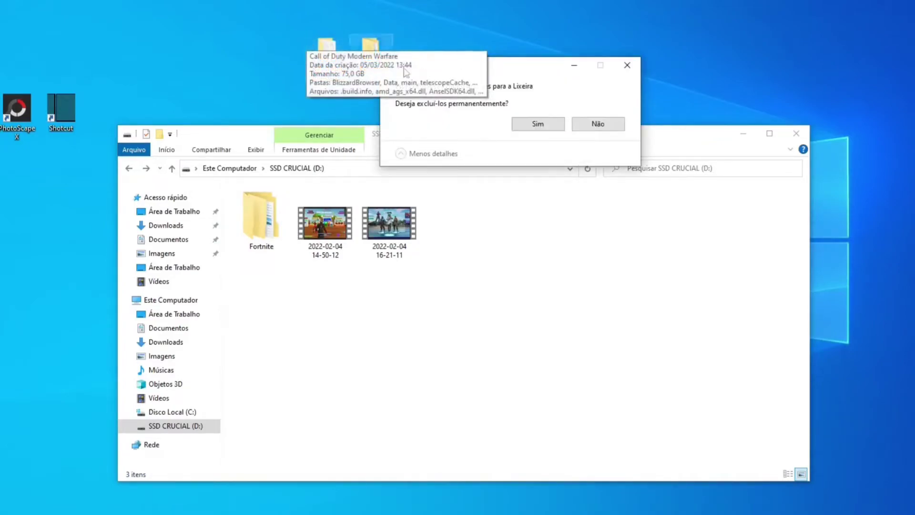
click(538, 125)
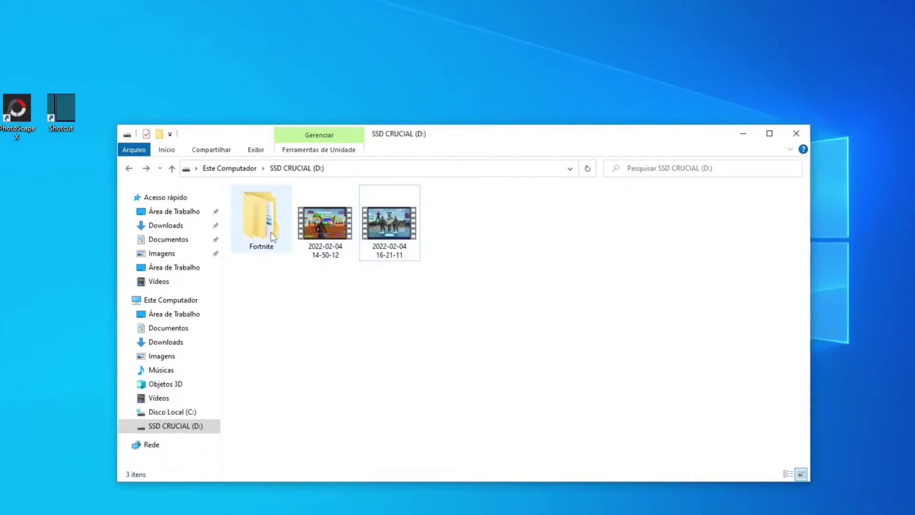
- Copy the Fortnite folder from the SSD CRUCIAL (D:) drive to the desktop
mouse_move(267, 233)
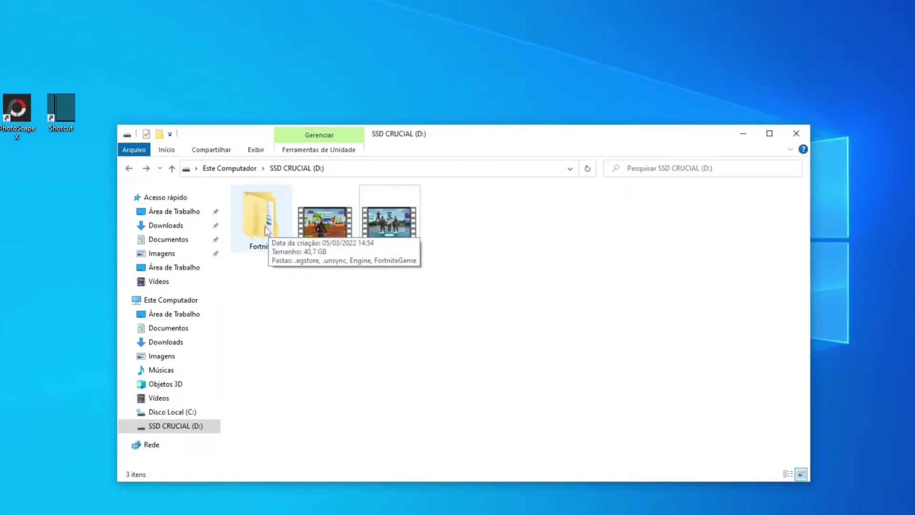
drag(263, 226, 390, 71)
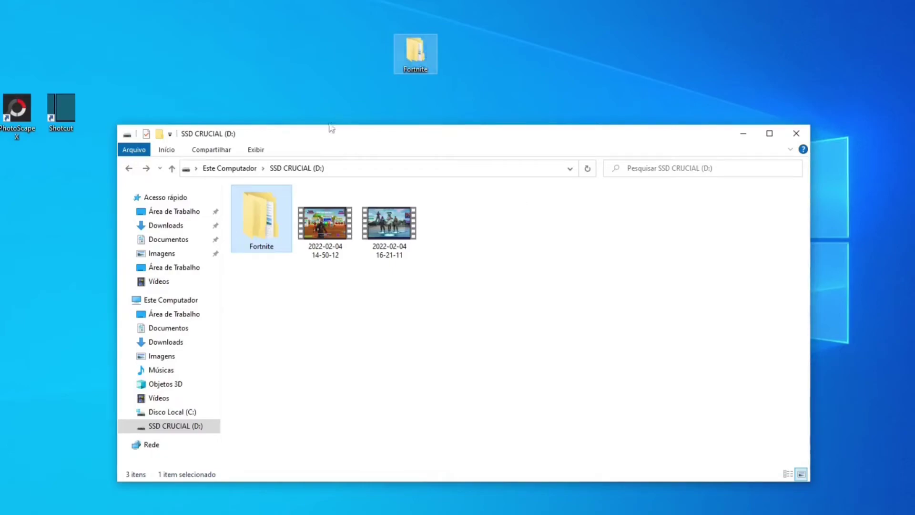
mouse_move(265, 218)
click(327, 230)
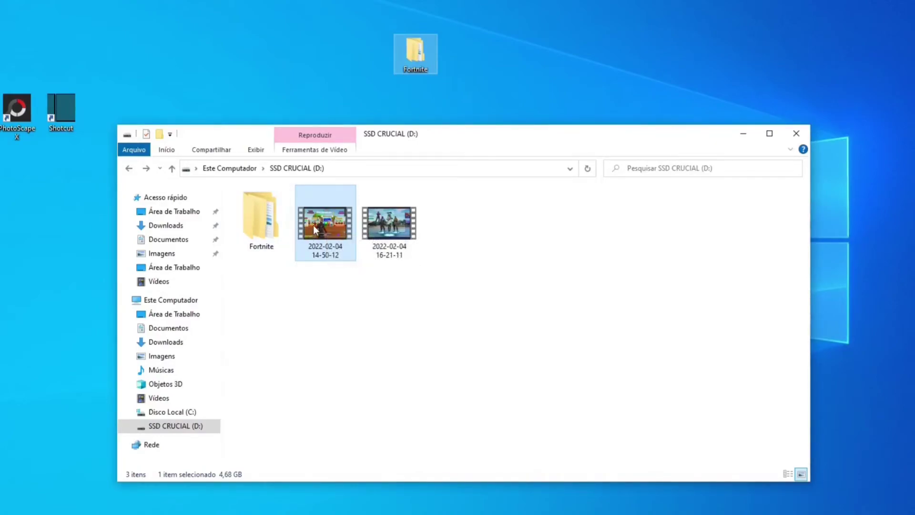
drag(313, 225, 487, 84)
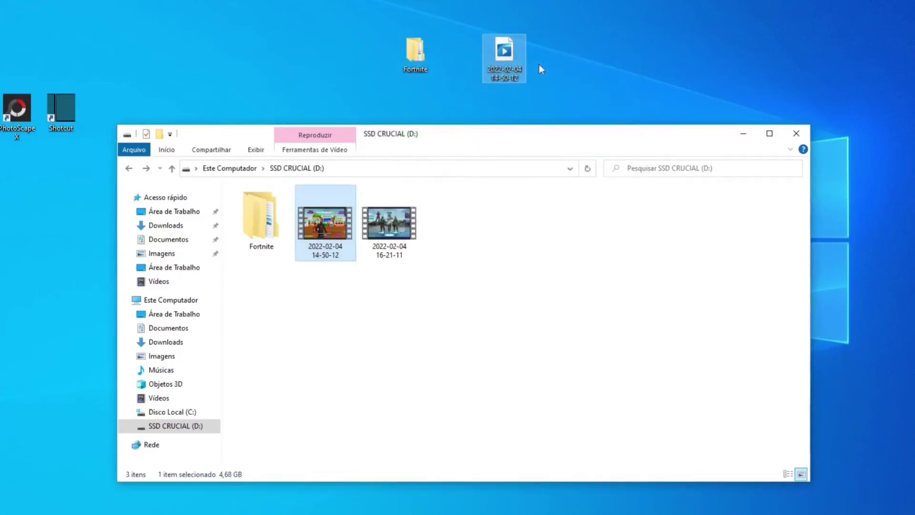
click(404, 229)
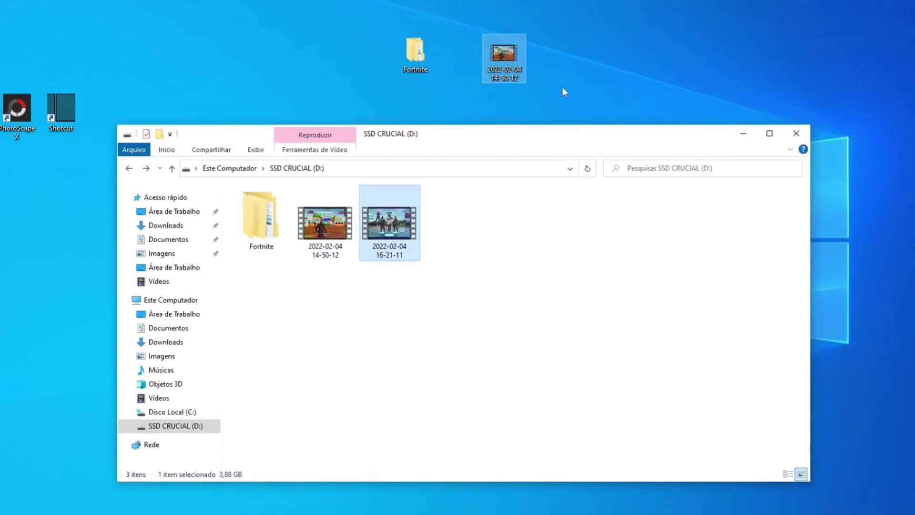
mouse_move(396, 224)
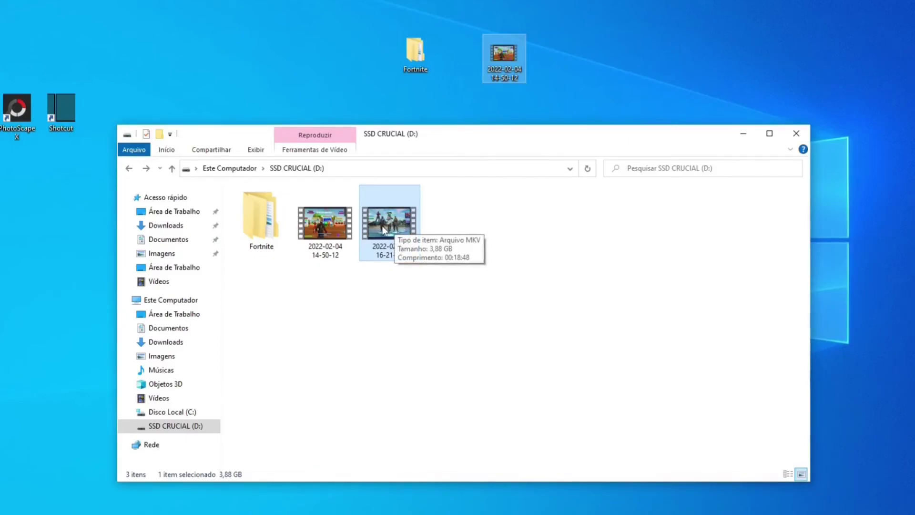
drag(387, 222, 574, 79)
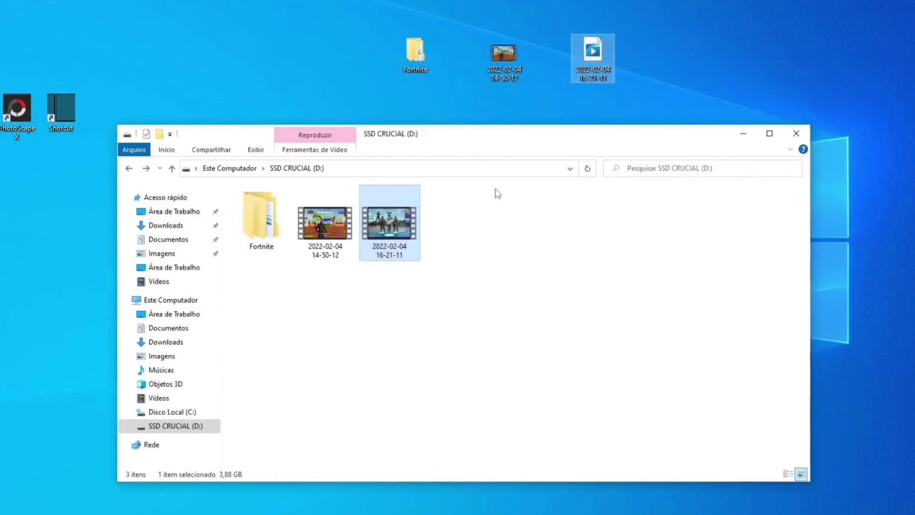
- Clear the selection in the drive folder and reposition the File Explorer window below the two videos on the desktop
key(shift+Left)
click(476, 241)
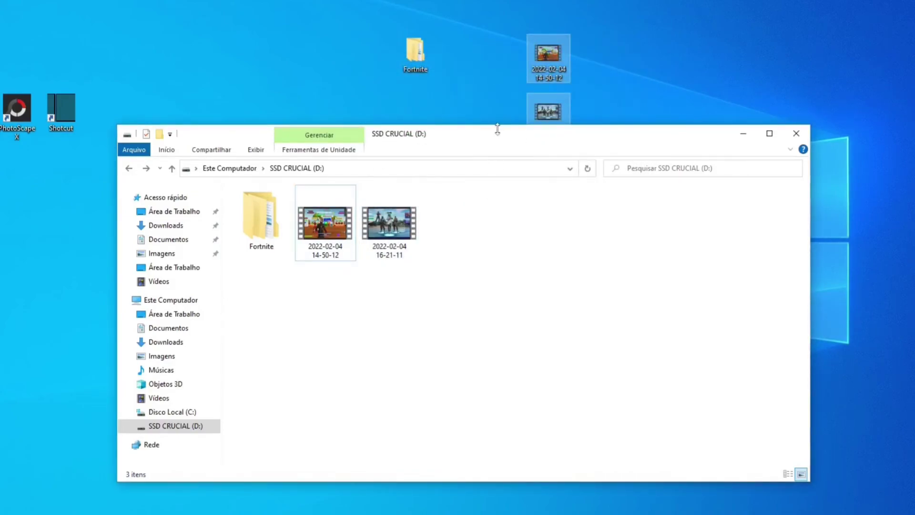
drag(503, 137, 510, 112)
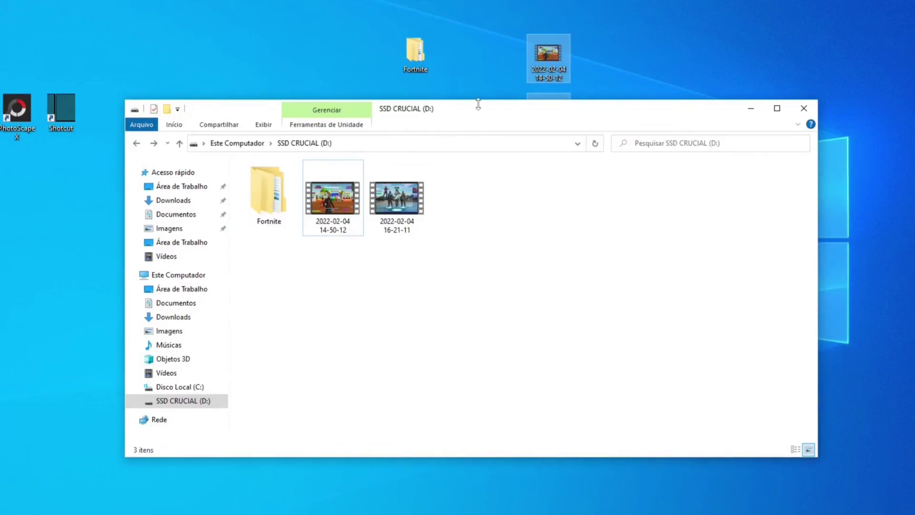
drag(481, 115, 497, 158)
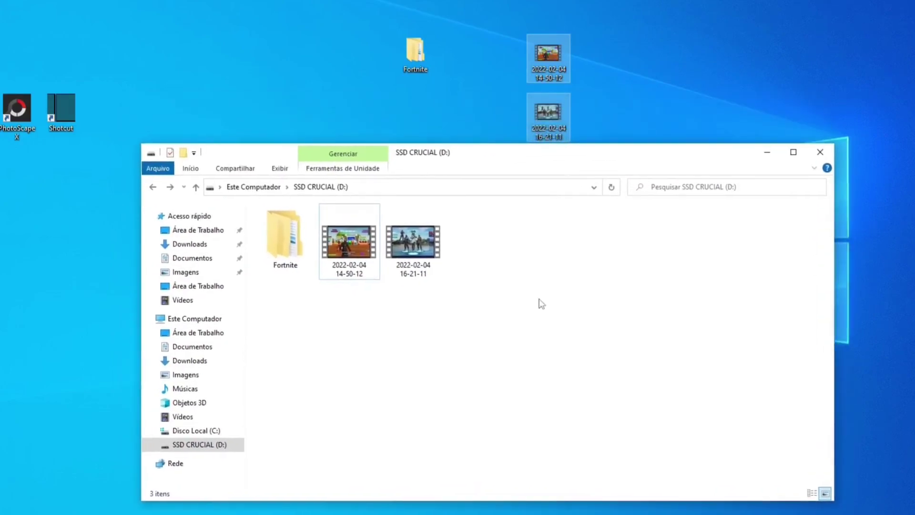